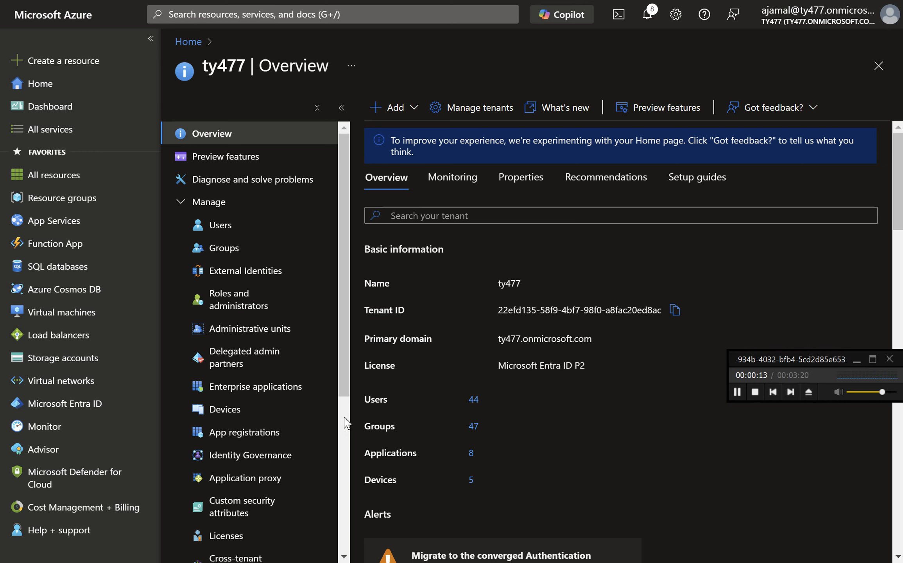
# - Open the tenant's Password reset settings from the Microsoft Entra ID management menu
pyautogui.click(344, 417)
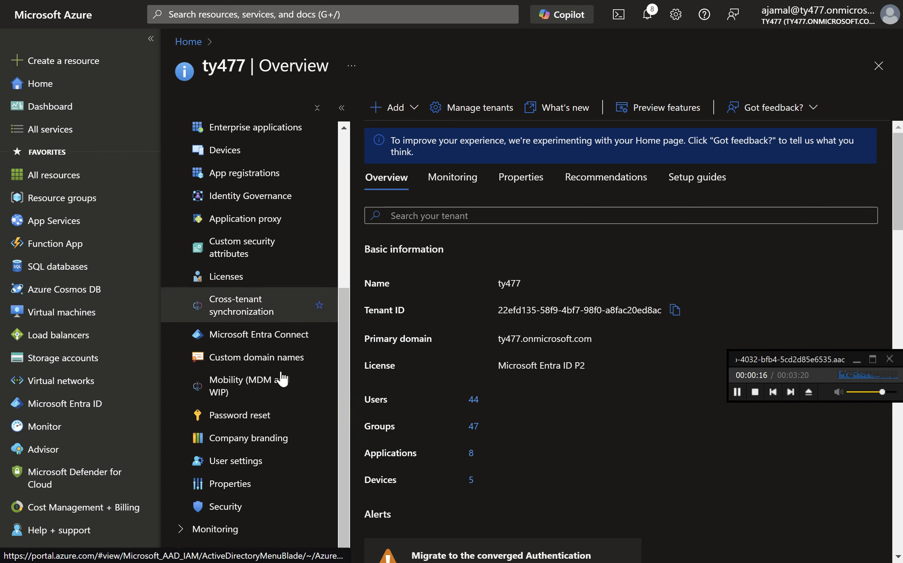
pyautogui.click(269, 412)
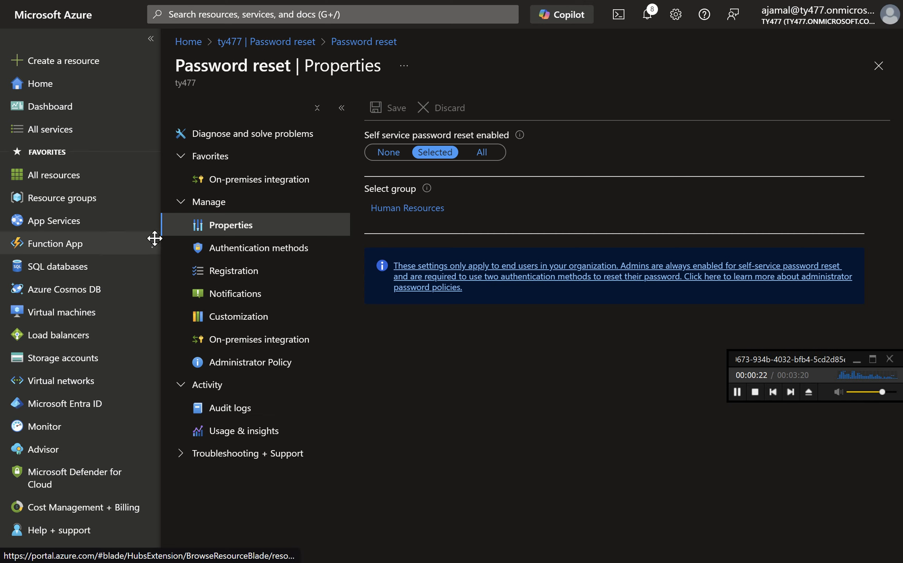
# - Return to Microsoft Entra ID and reopen the Password reset settings
pyautogui.click(112, 405)
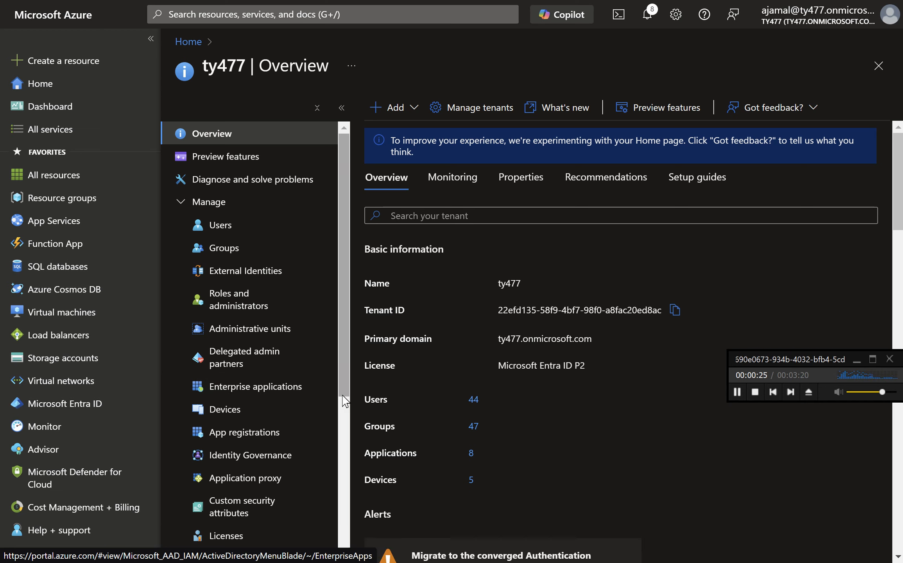
pyautogui.scroll(-2, 344, 406)
pyautogui.scroll(-5, 351, 450)
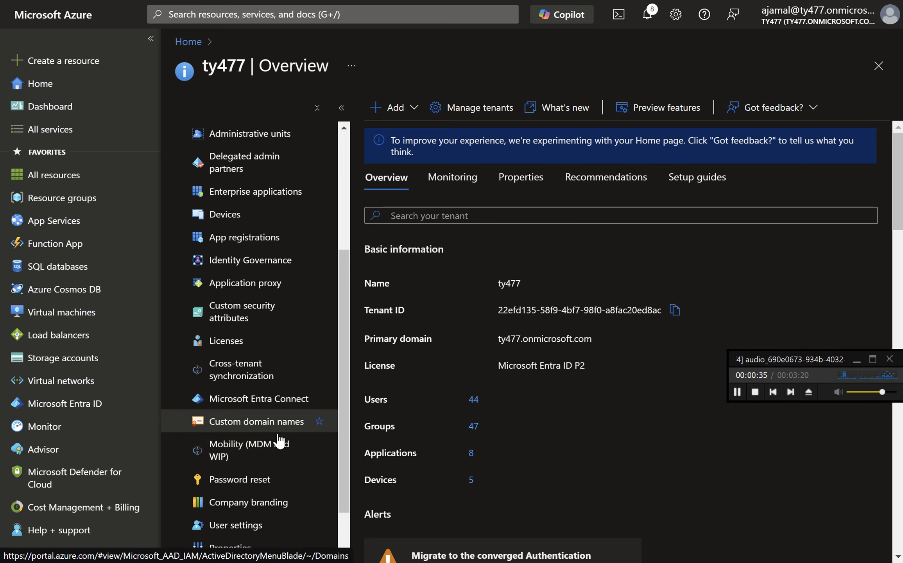
pyautogui.click(276, 487)
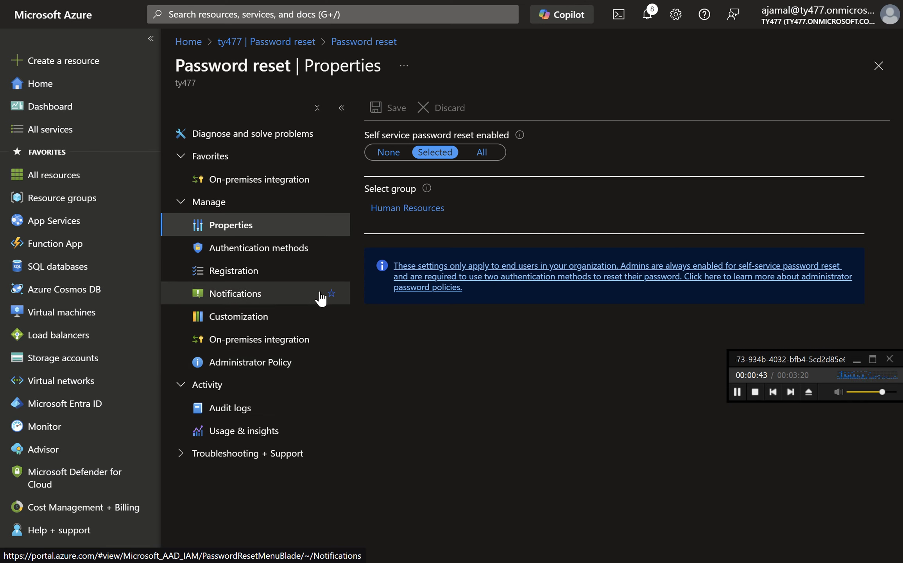
# - Open the Authentication methods page and review the number of methods required to reset and the methods available to users
pyautogui.click(299, 249)
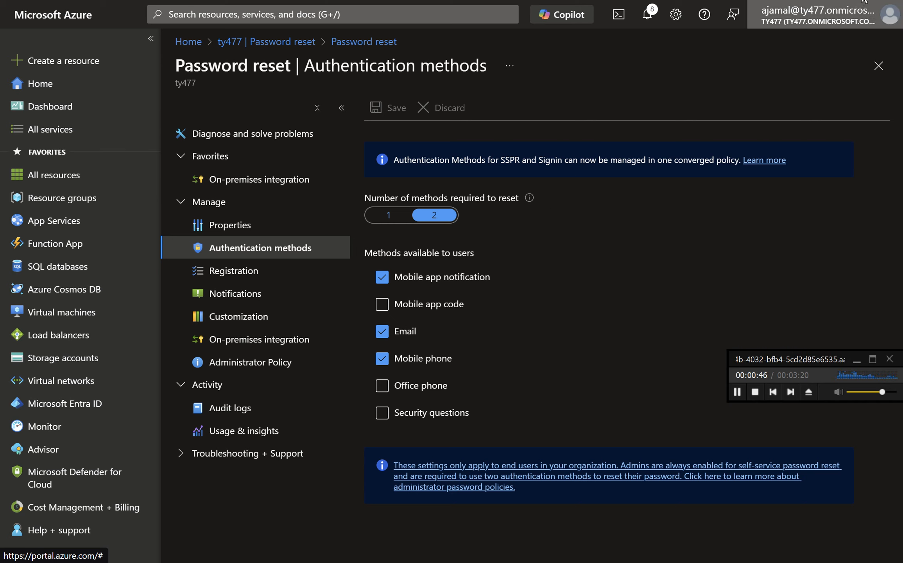
pyautogui.click(894, 53)
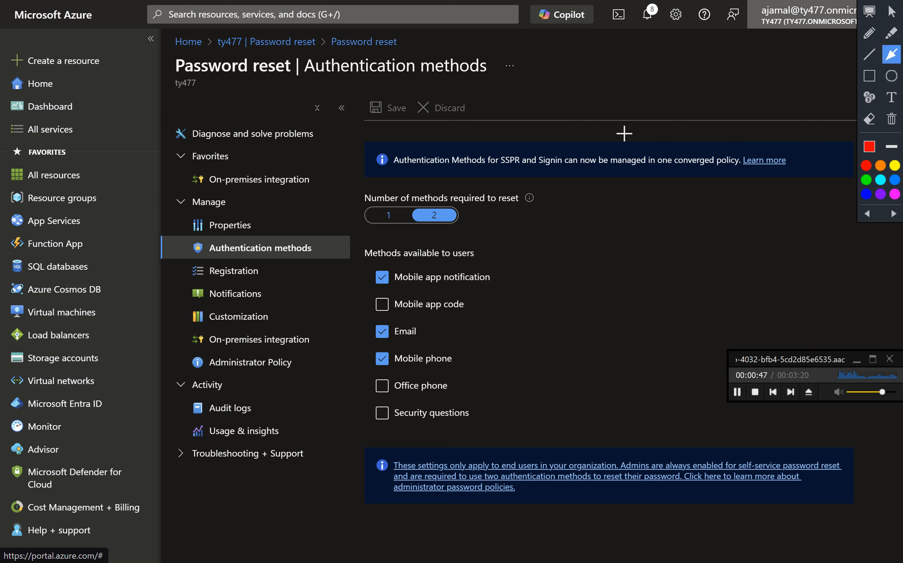
pyautogui.moveTo(526, 84); pyautogui.dragTo(485, 79)
pyautogui.moveTo(515, 171); pyautogui.dragTo(471, 211)
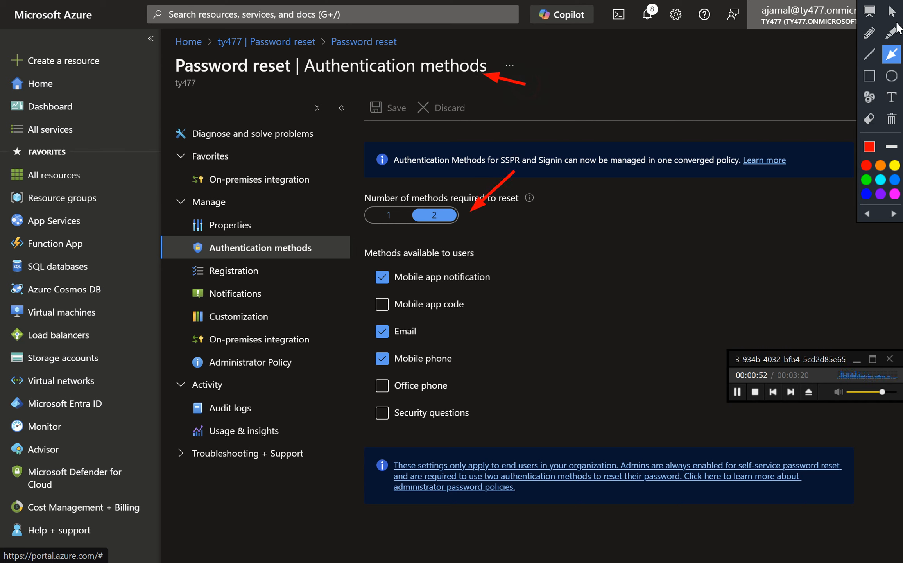
pyautogui.moveTo(873, 0)
pyautogui.mouseDown()
pyautogui.moveTo(901, 15)
pyautogui.moveTo(870, 14)
pyautogui.mouseUp()
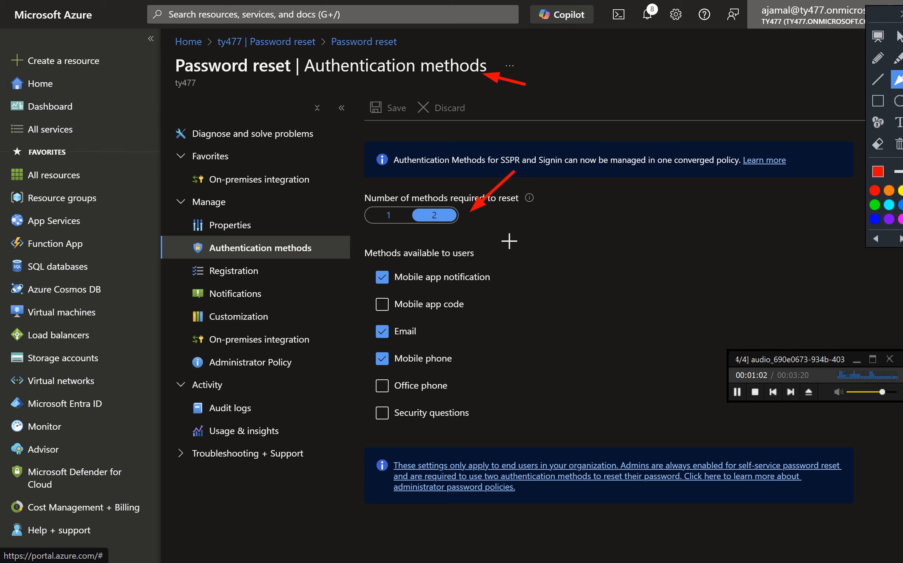
pyautogui.moveTo(509, 236); pyautogui.dragTo(479, 254)
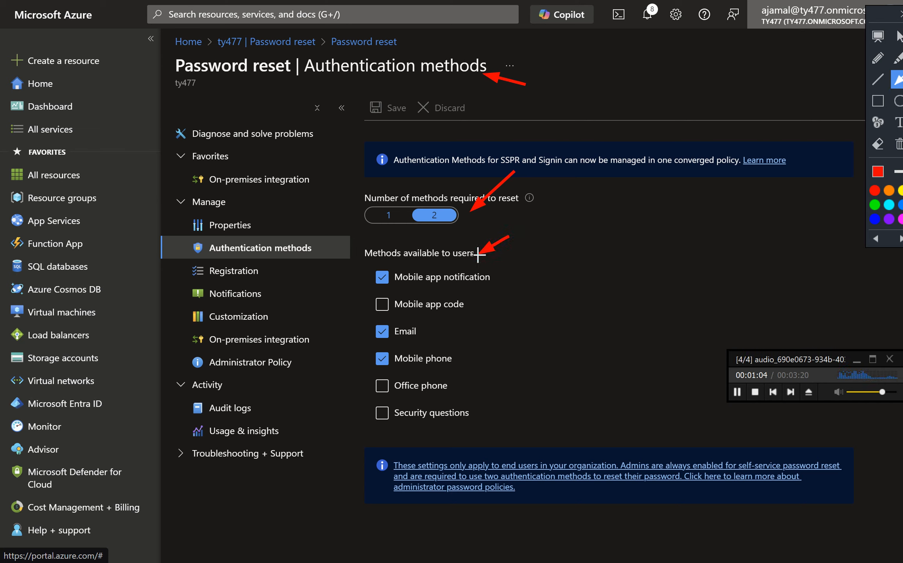
pyautogui.click(878, 100)
pyautogui.moveTo(350, 264)
pyautogui.mouseDown()
pyautogui.moveTo(431, 440)
pyautogui.moveTo(544, 429)
pyautogui.moveTo(564, 444)
pyautogui.mouseUp()
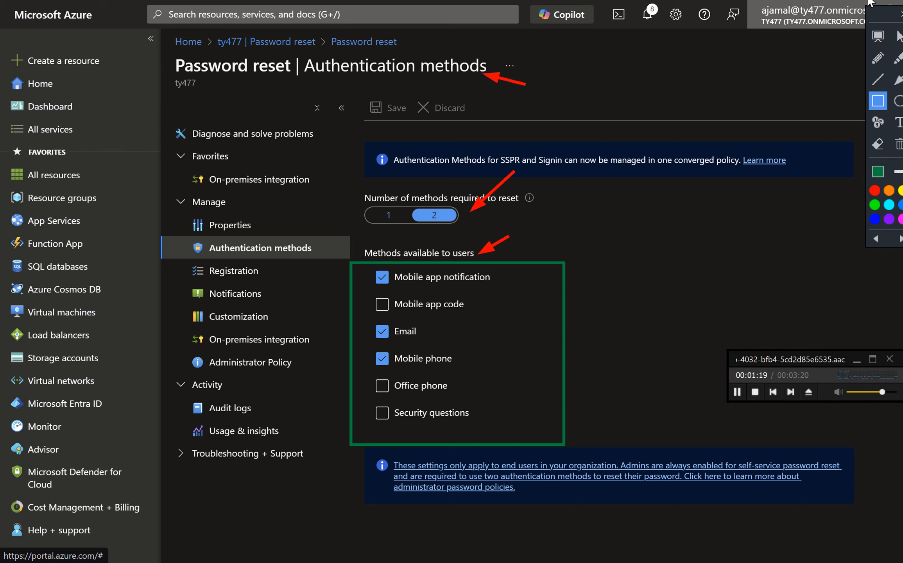
pyautogui.click(868, 2)
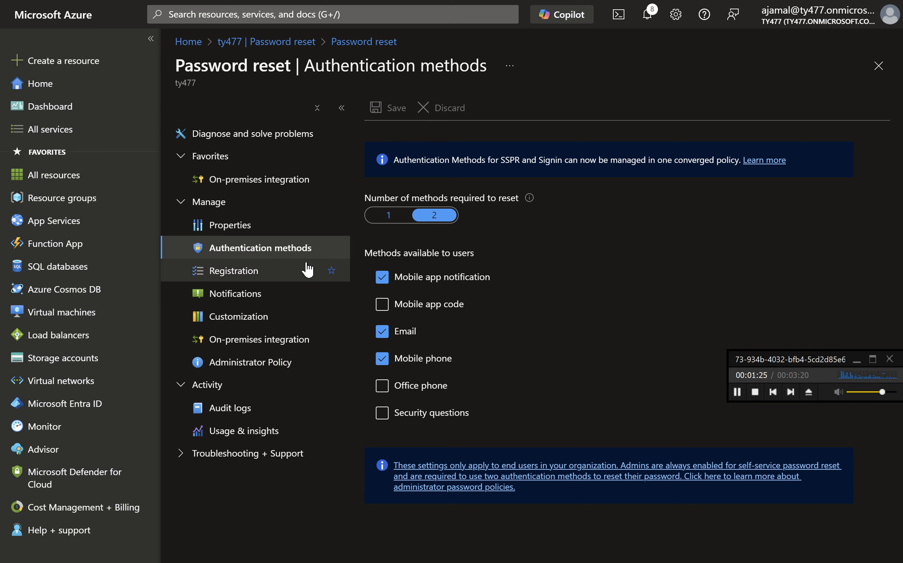
# - Open the Registration page and review the sign-in registration requirement and the re-confirmation days setting
pyautogui.click(297, 274)
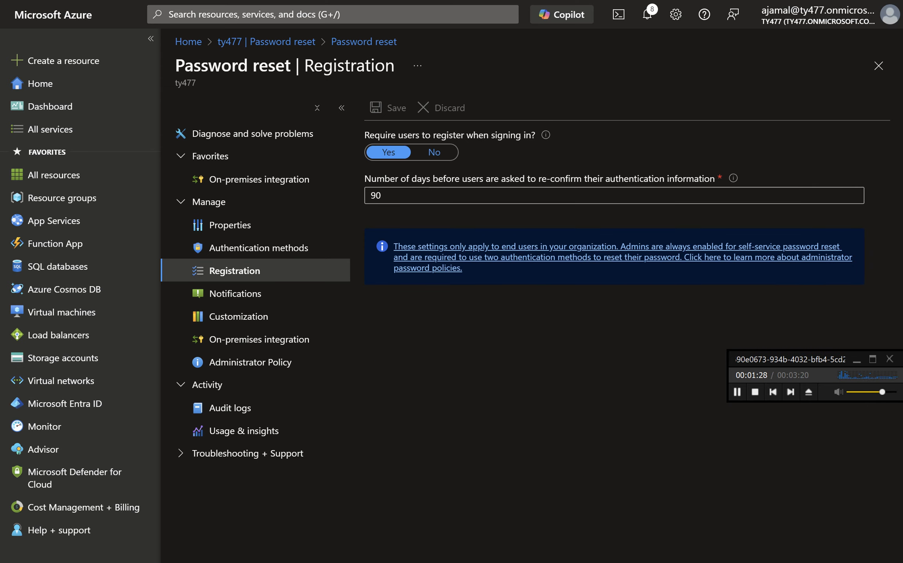
pyautogui.hotkey('ctrl', 'alt', 'd')
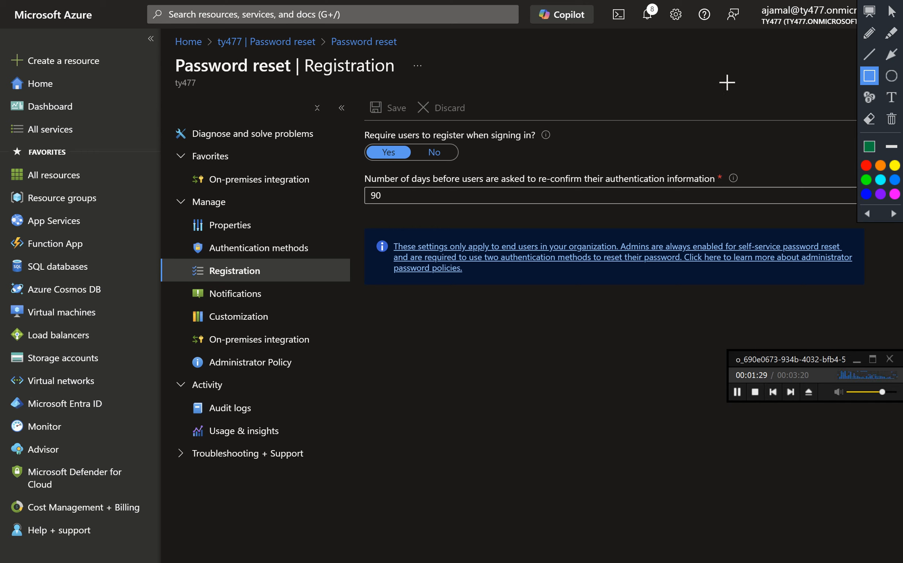
pyautogui.click(891, 55)
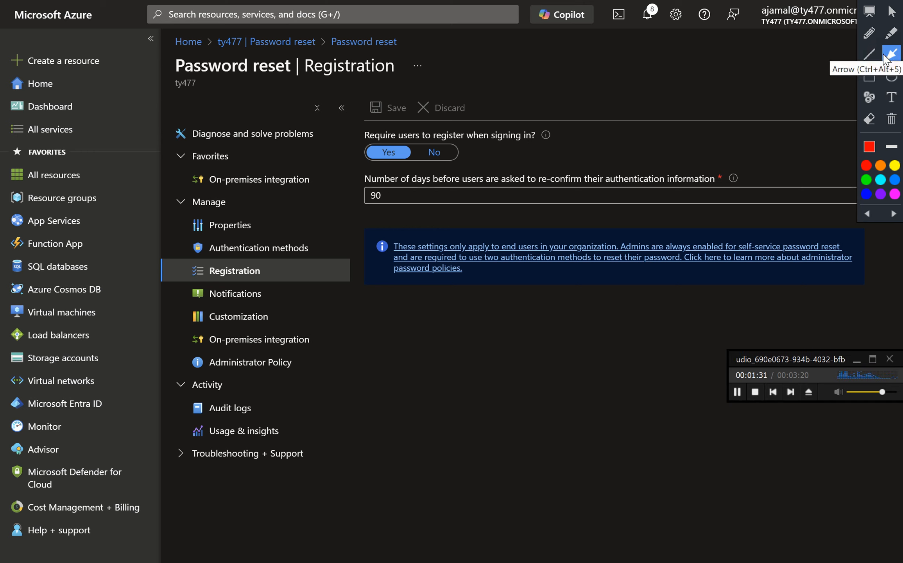
pyautogui.moveTo(536, 100); pyautogui.dragTo(481, 136)
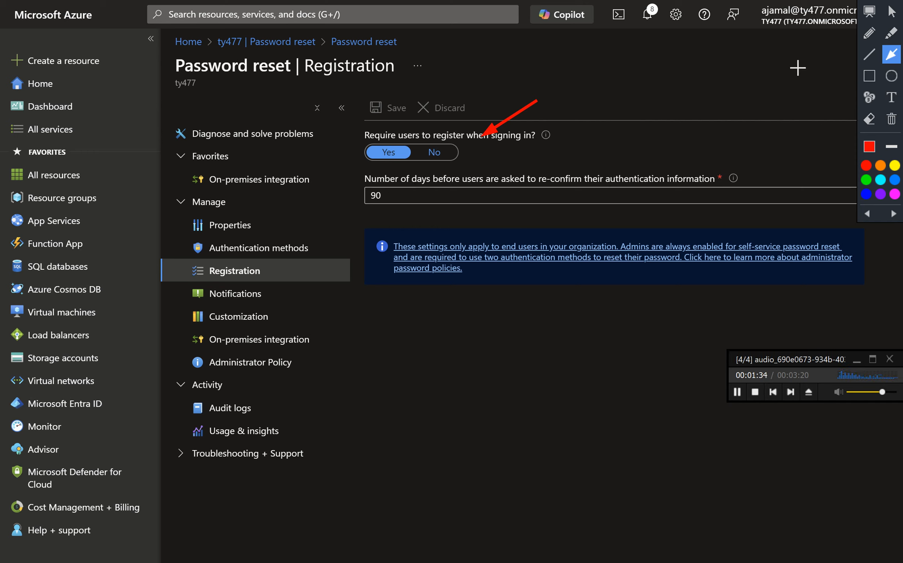
pyautogui.moveTo(363, 127); pyautogui.dragTo(385, 148)
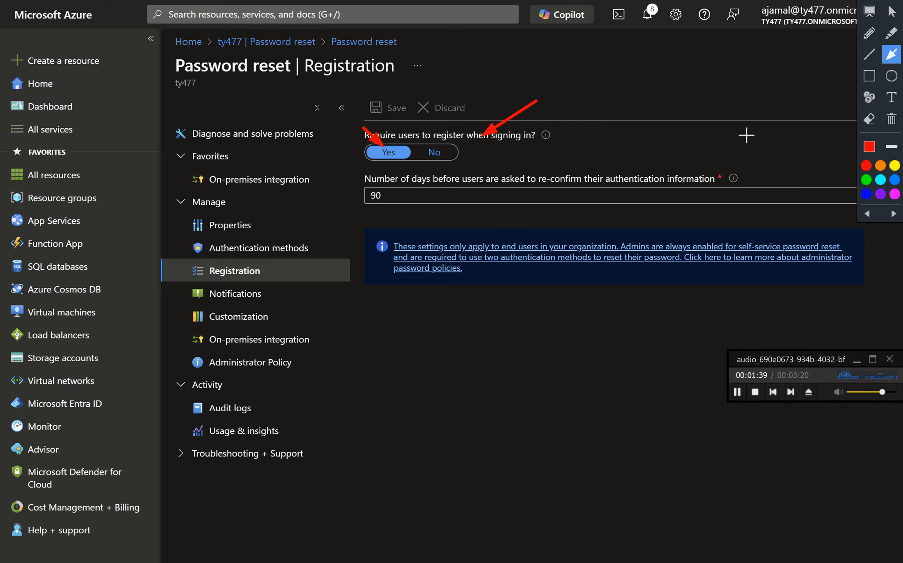
pyautogui.moveTo(762, 142); pyautogui.dragTo(717, 169)
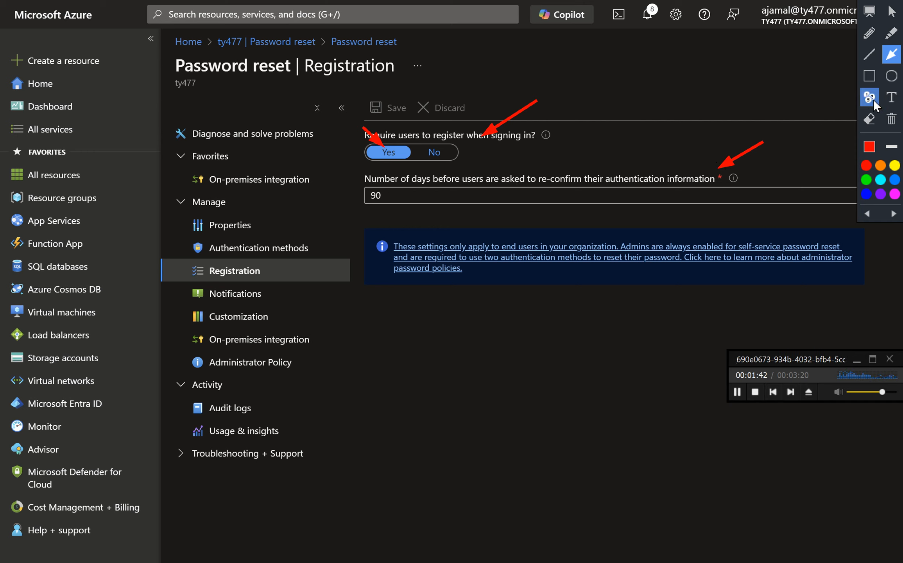
pyautogui.click(869, 75)
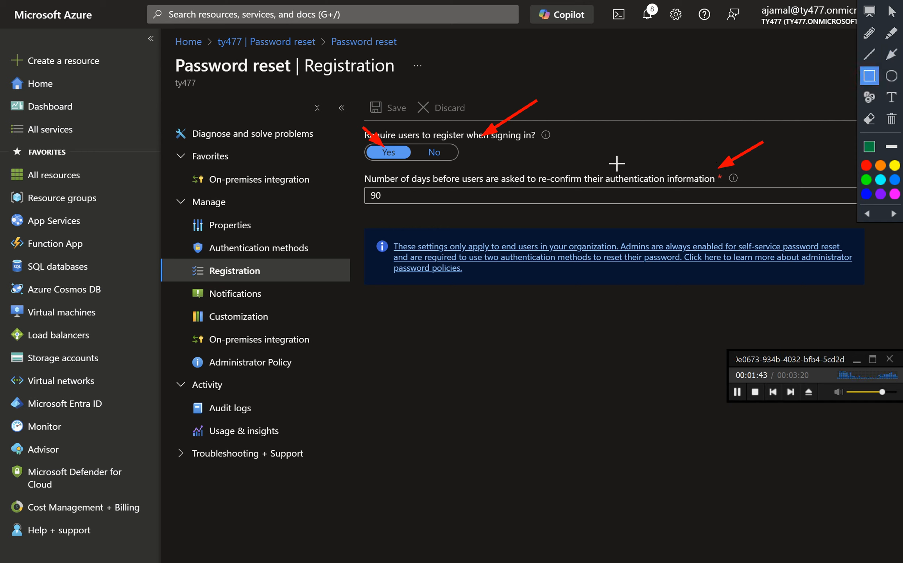
pyautogui.moveTo(348, 183)
pyautogui.mouseDown()
pyautogui.moveTo(361, 225)
pyautogui.moveTo(493, 211)
pyautogui.mouseUp()
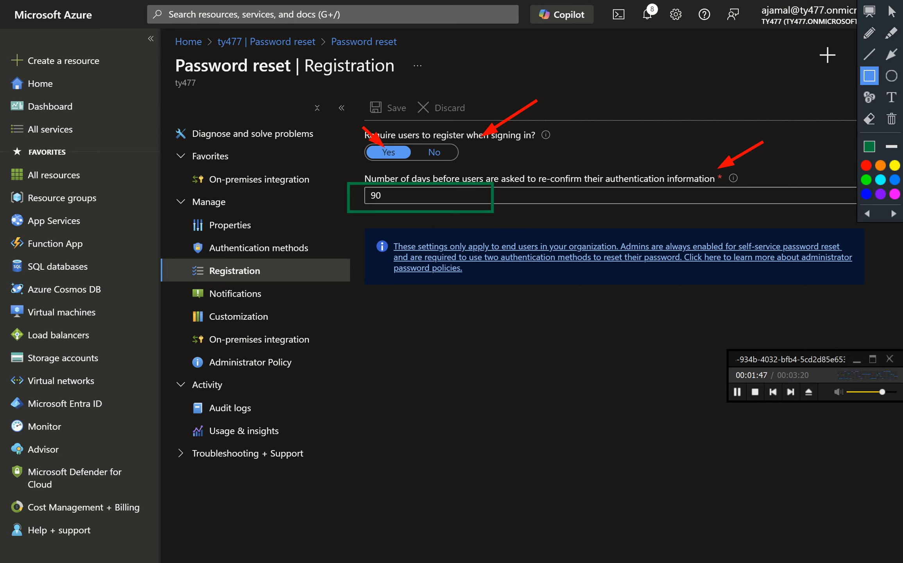
pyautogui.click(891, 55)
pyautogui.moveTo(435, 79); pyautogui.dragTo(398, 110)
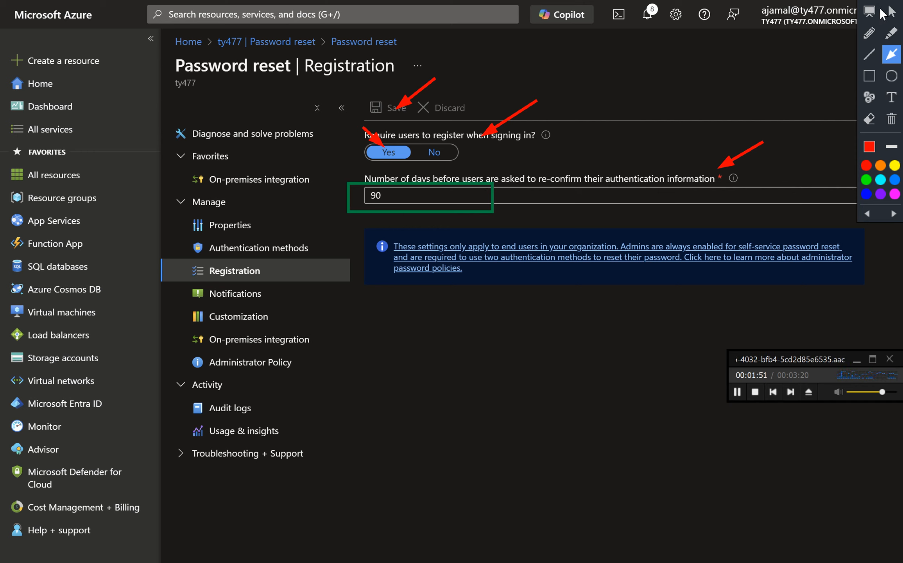
pyautogui.moveTo(883, 14); pyautogui.dragTo(885, 19)
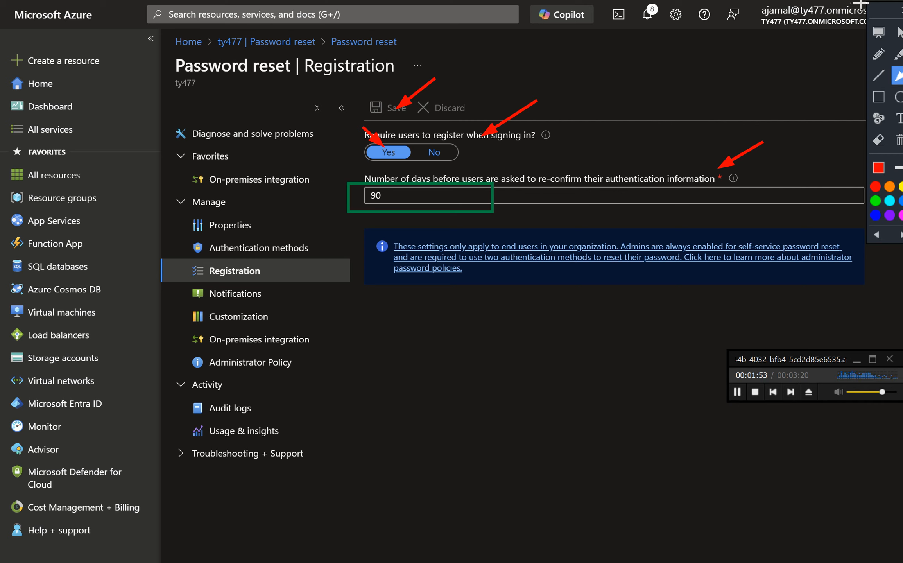
pyautogui.press('Escape')
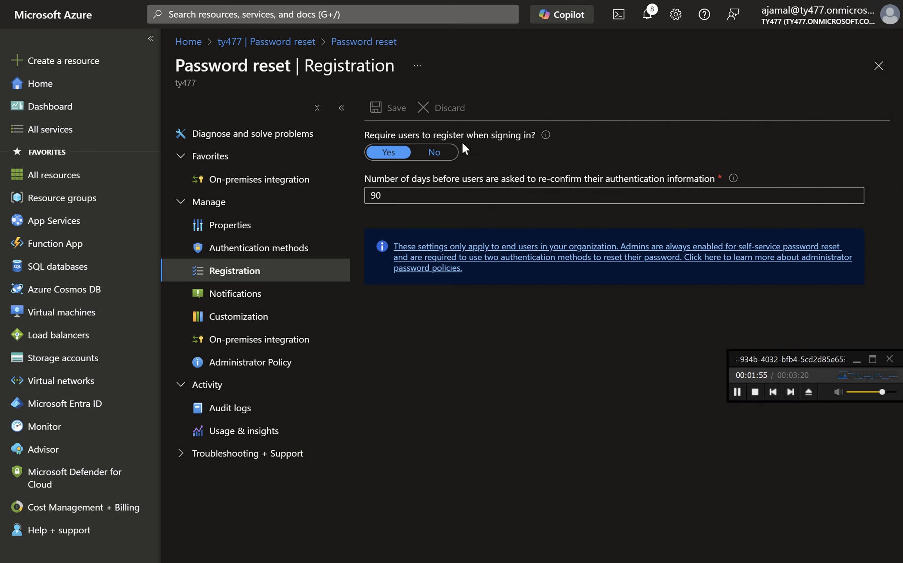
# - Open the Notifications page and review the user and admin password reset notification options
pyautogui.click(280, 299)
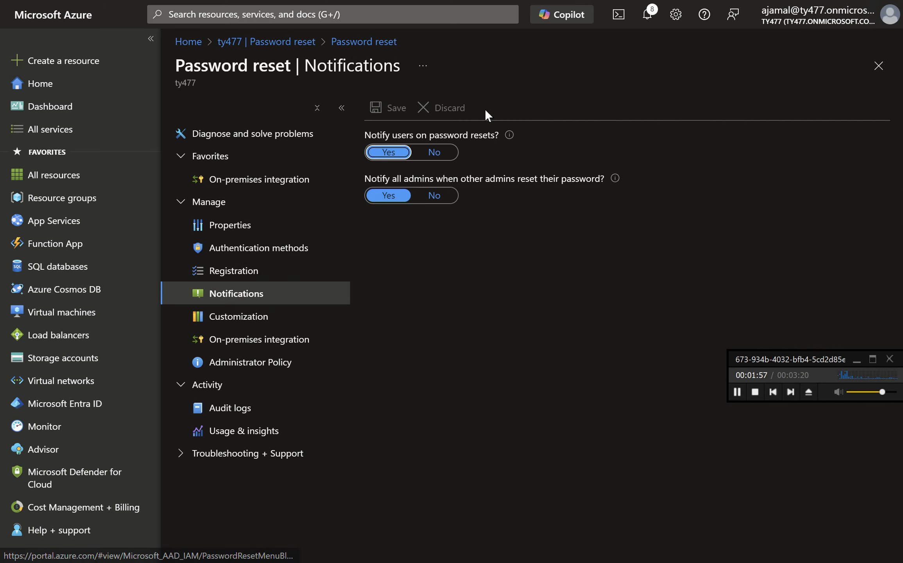
pyautogui.click(860, 0)
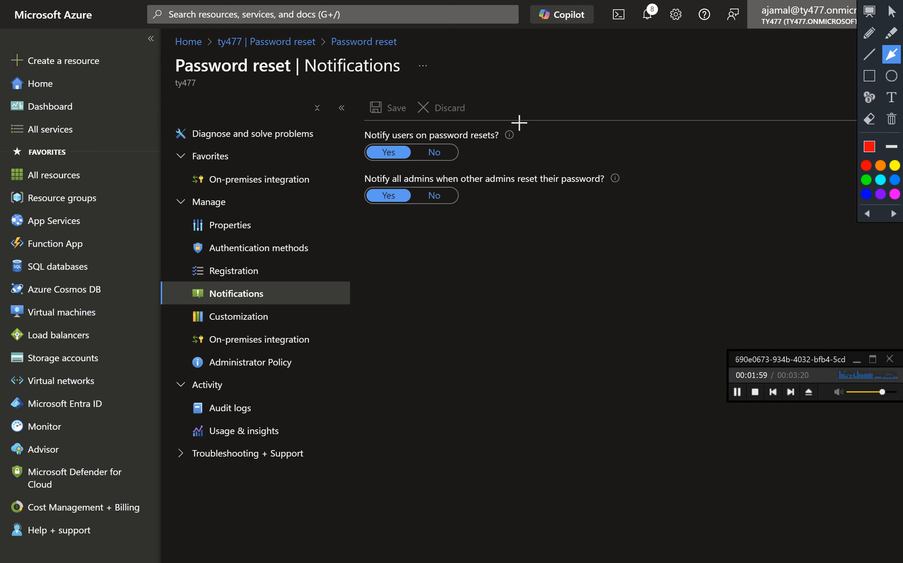
pyautogui.moveTo(532, 113); pyautogui.dragTo(485, 134)
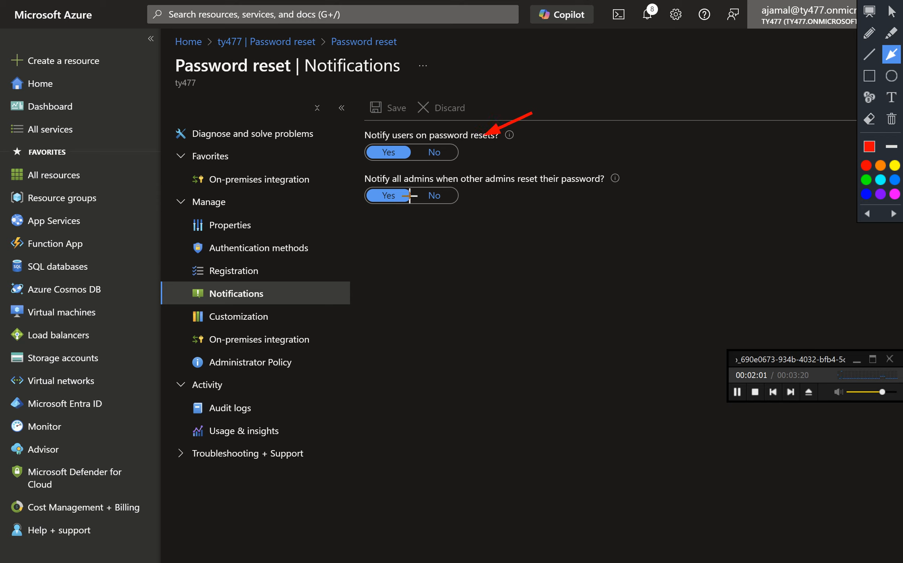
pyautogui.moveTo(293, 277); pyautogui.dragTo(272, 298)
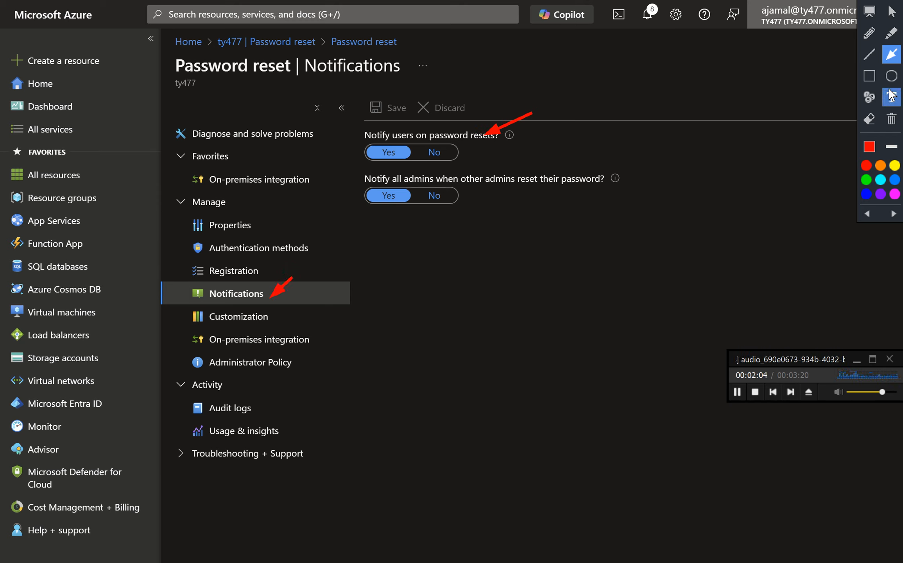
pyautogui.click(869, 33)
pyautogui.moveTo(513, 133)
pyautogui.mouseDown()
pyautogui.moveTo(531, 151)
pyautogui.moveTo(551, 91)
pyautogui.mouseUp()
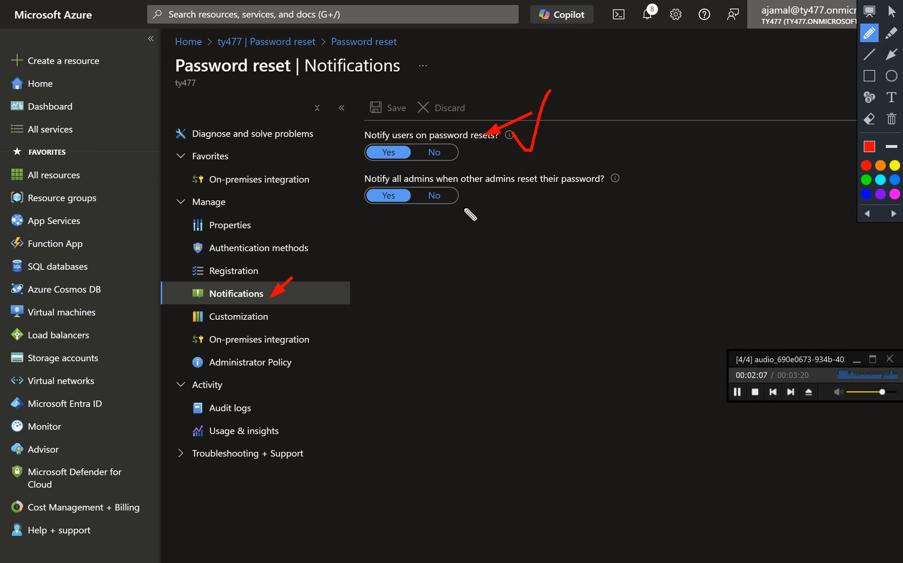
pyautogui.click(891, 54)
pyautogui.moveTo(530, 168)
pyautogui.mouseDown()
pyautogui.moveTo(480, 198)
pyautogui.moveTo(528, 229)
pyautogui.moveTo(588, 149)
pyautogui.mouseUp()
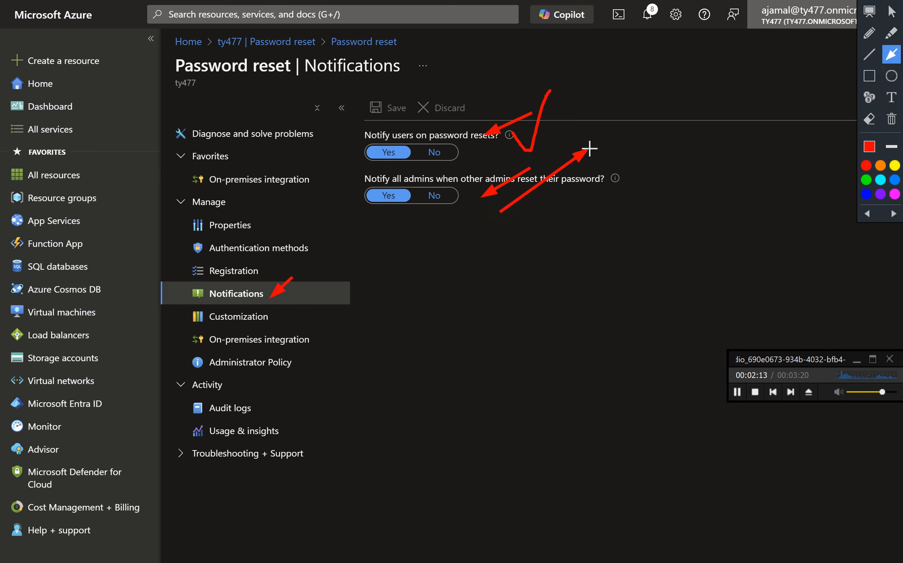
pyautogui.click(867, 214)
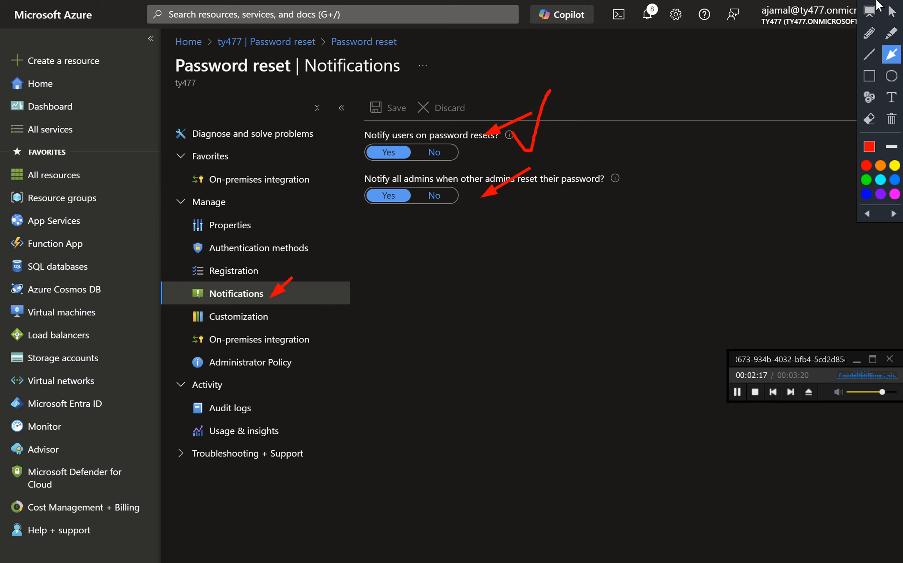
pyautogui.moveTo(878, 3); pyautogui.dragTo(901, 37)
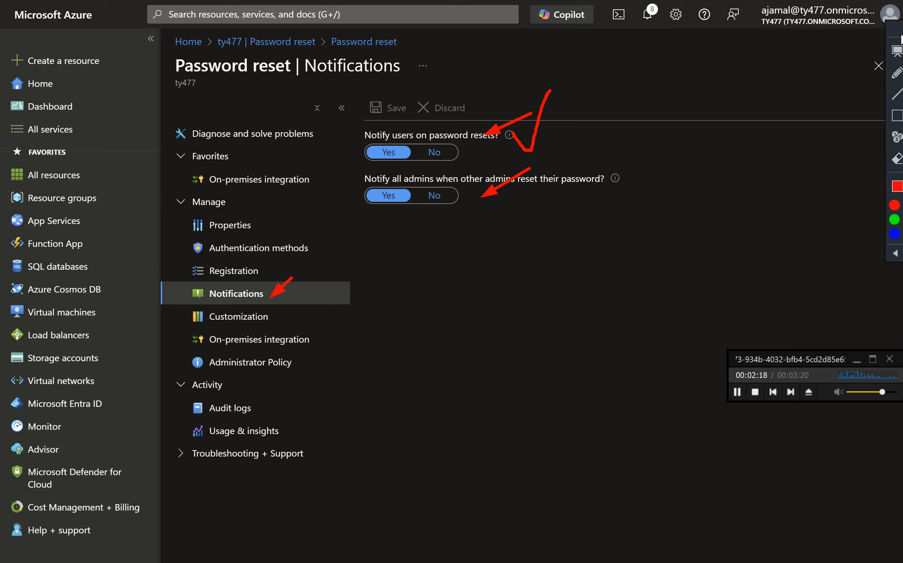
pyautogui.click(863, 0)
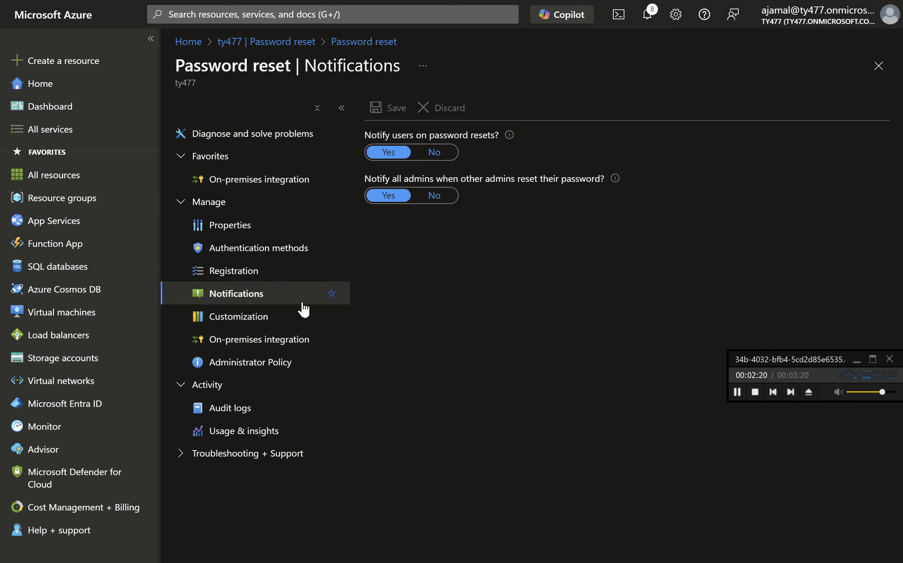
# - Open the Properties page and review the self-service password reset enablement and selected group
pyautogui.click(262, 222)
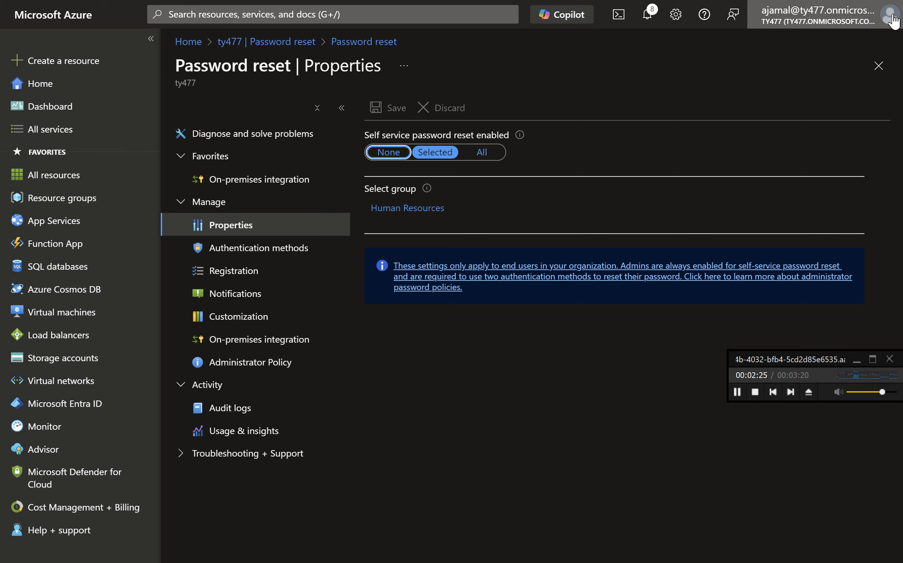
pyautogui.click(864, 1)
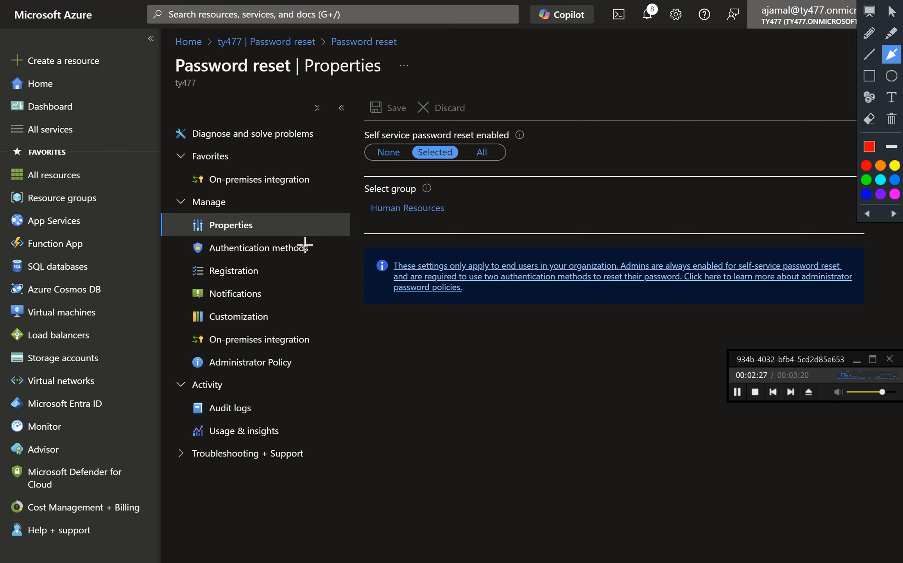
pyautogui.moveTo(552, 133)
pyautogui.mouseDown()
pyautogui.moveTo(369, 215)
pyautogui.moveTo(309, 226)
pyautogui.mouseUp()
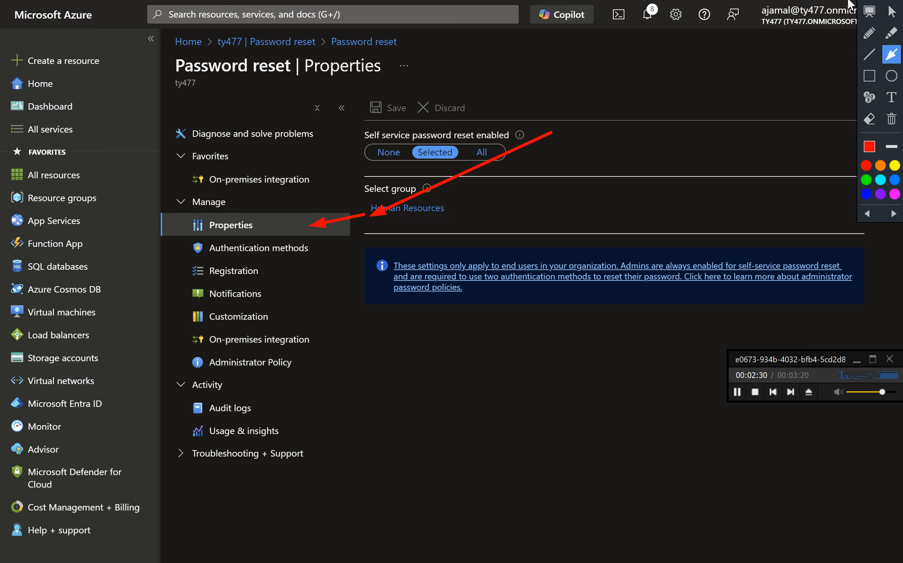
pyautogui.moveTo(865, 0); pyautogui.dragTo(877, 4)
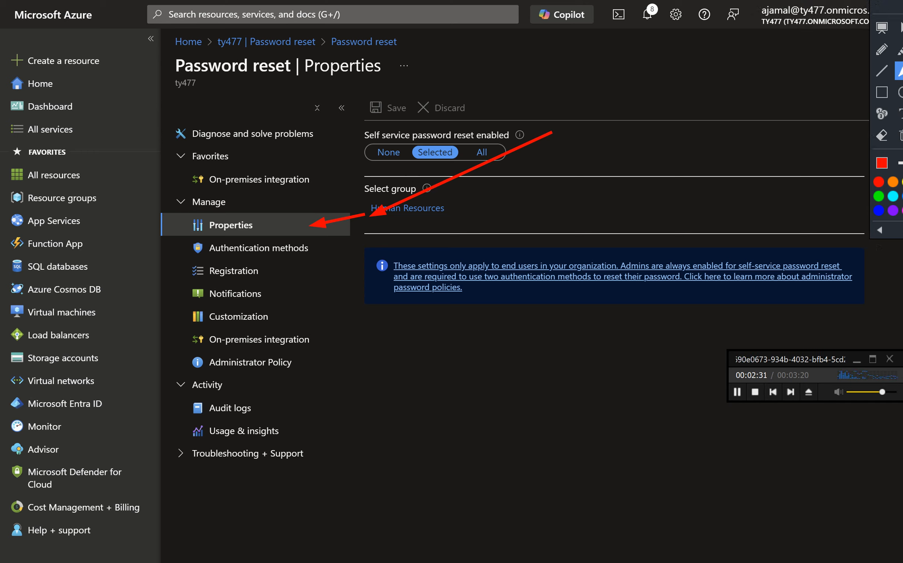
pyautogui.click(858, 1)
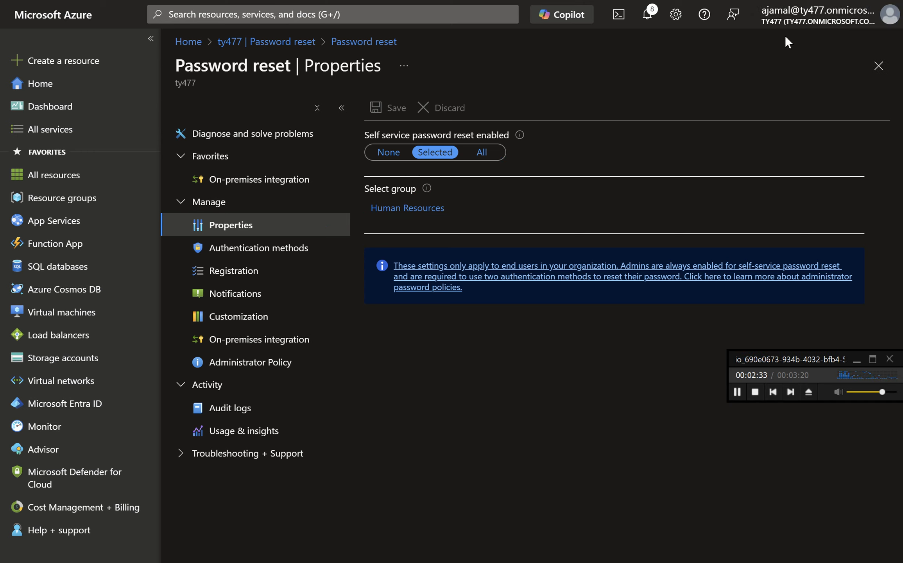
# - Open the group selection pane for self-service password reset and search groups for "hum", closing it without selecting anything
pyautogui.click(446, 161)
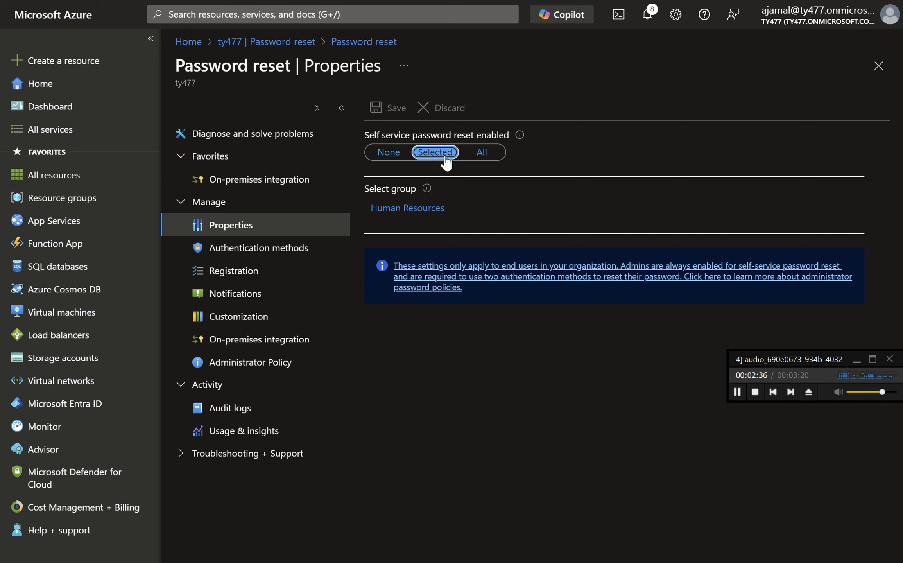
pyautogui.click(423, 213)
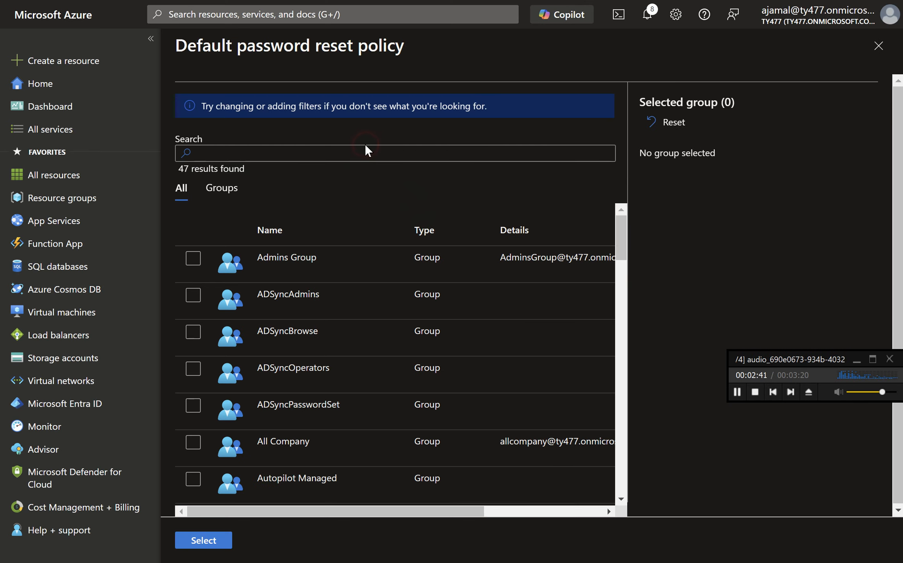
pyautogui.click(367, 154)
pyautogui.write('hum')
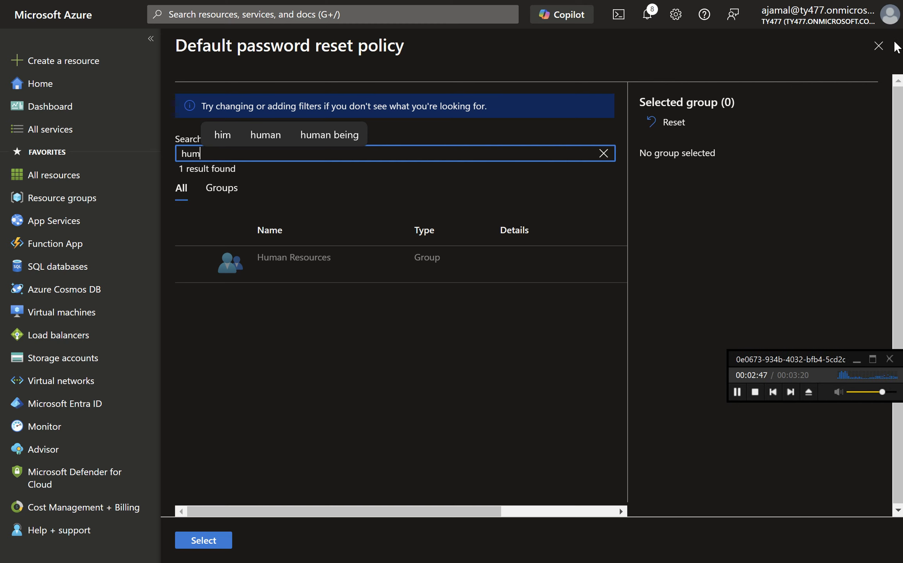
pyautogui.click(880, 49)
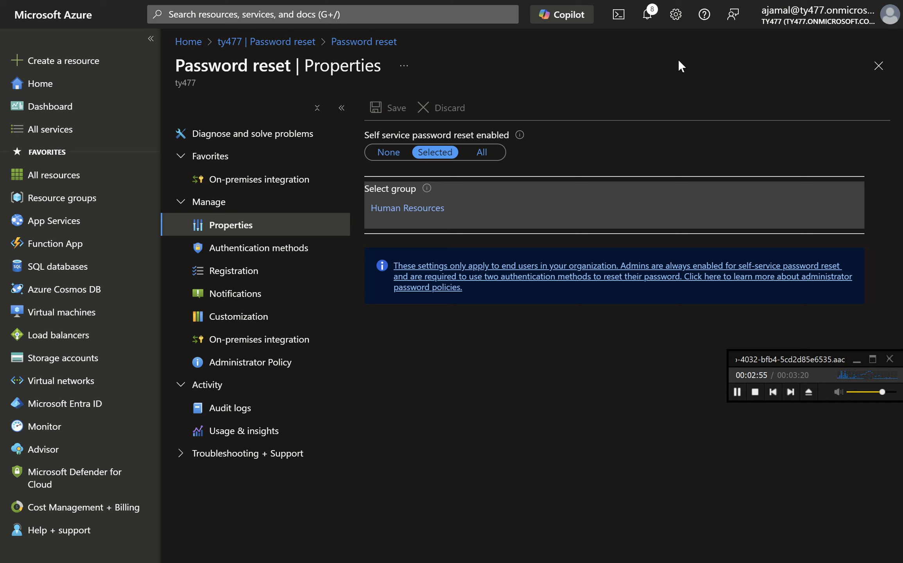
pyautogui.hotkey('ctrl', 'alt', 'd')
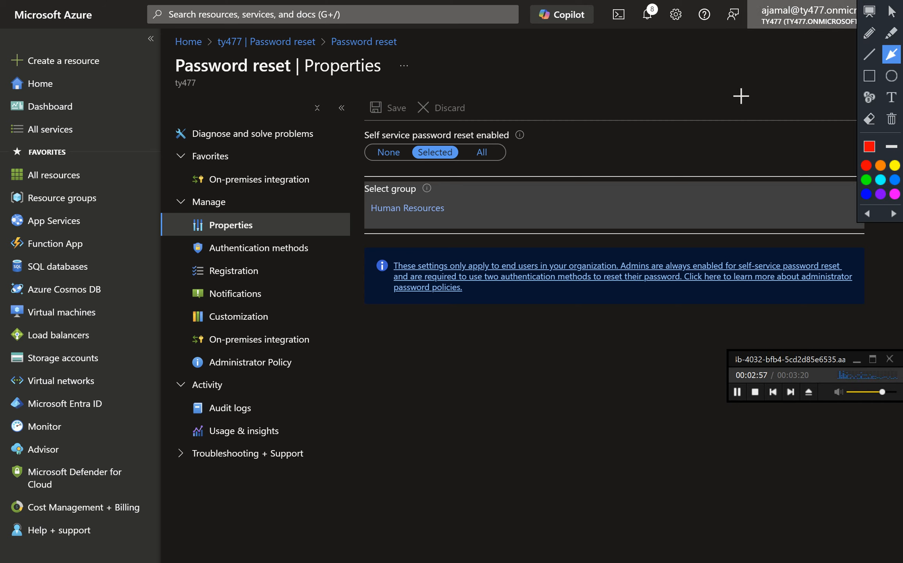
pyautogui.click(870, 77)
pyautogui.moveTo(332, 117)
pyautogui.mouseDown()
pyautogui.moveTo(363, 263)
pyautogui.moveTo(588, 241)
pyautogui.mouseUp()
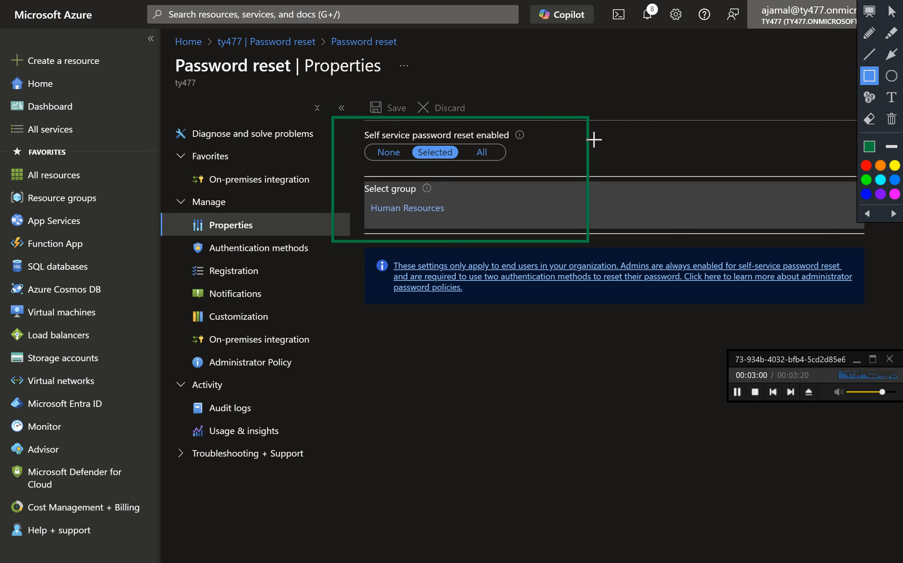
pyautogui.click(891, 54)
pyautogui.moveTo(655, 140); pyautogui.dragTo(607, 184)
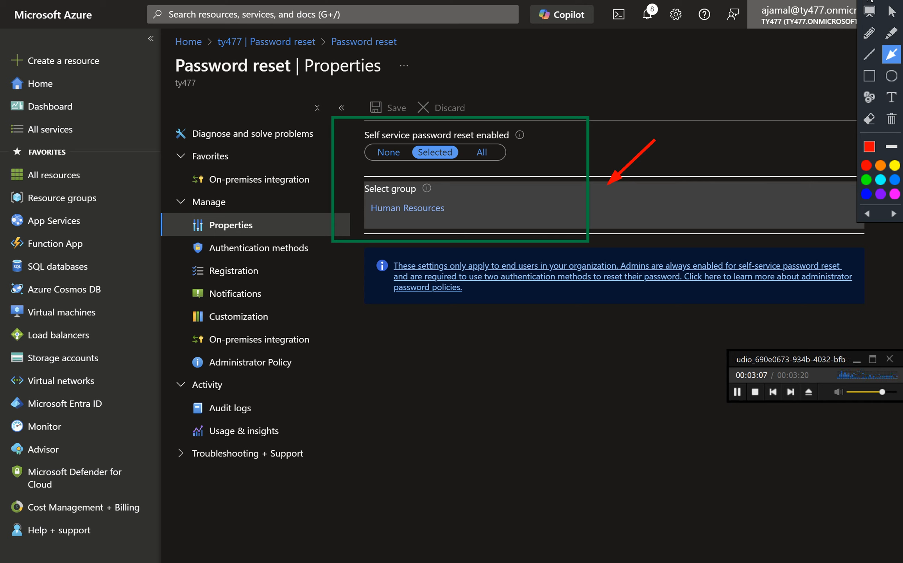
pyautogui.moveTo(866, 0)
pyautogui.mouseDown()
pyautogui.moveTo(897, 14)
pyautogui.moveTo(874, 12)
pyautogui.mouseUp()
pyautogui.press('Escape')
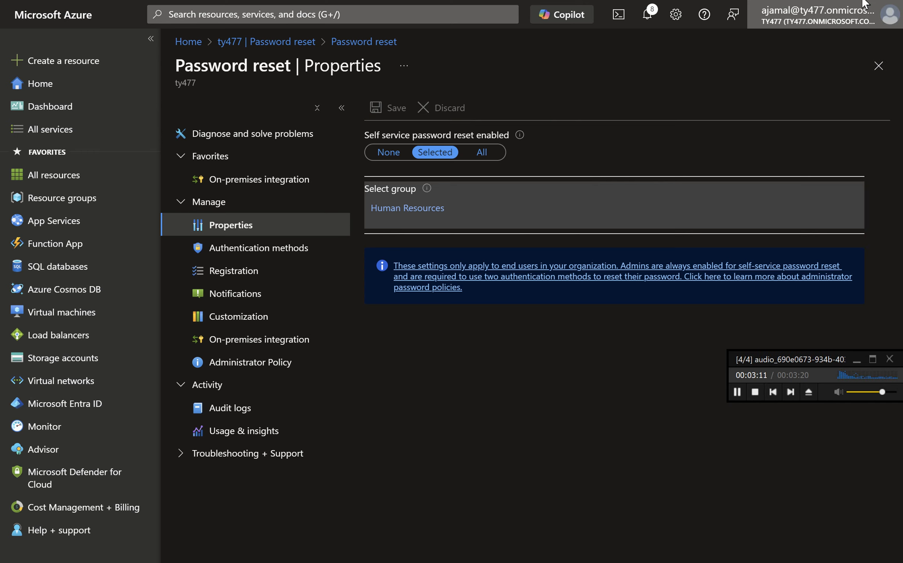